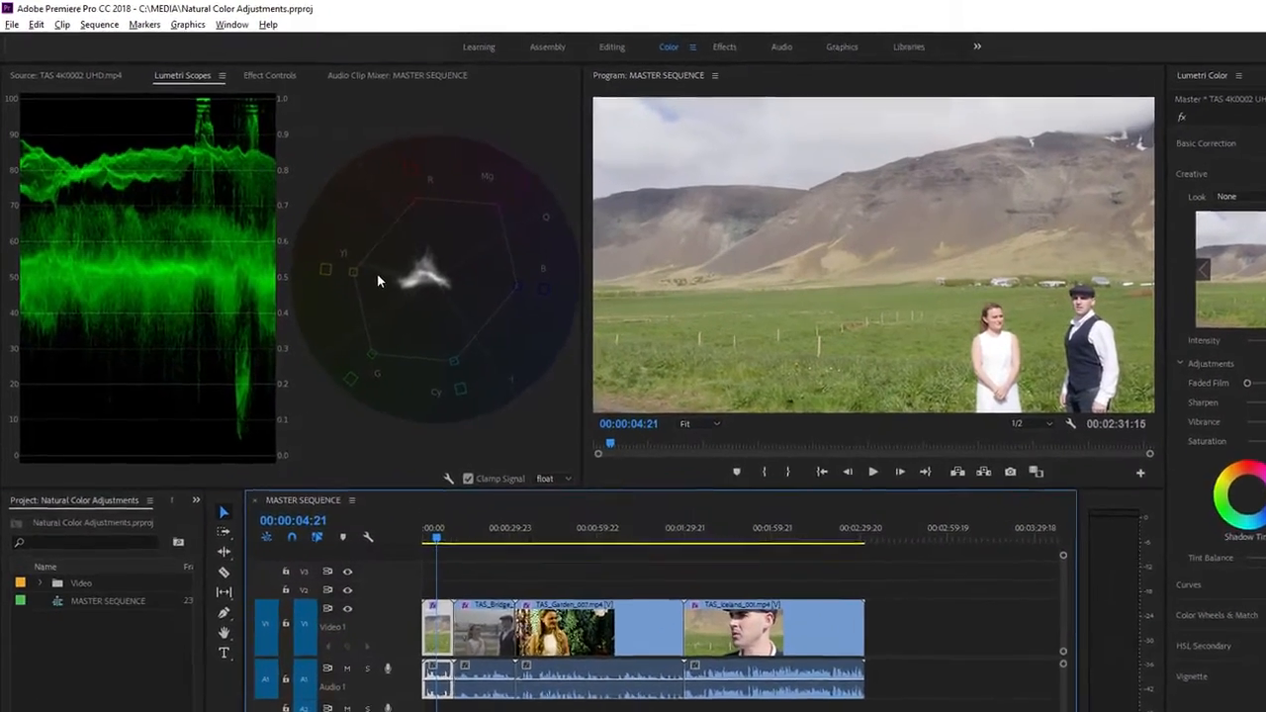
{"action": "right_click", "coordinate": [377, 273]}
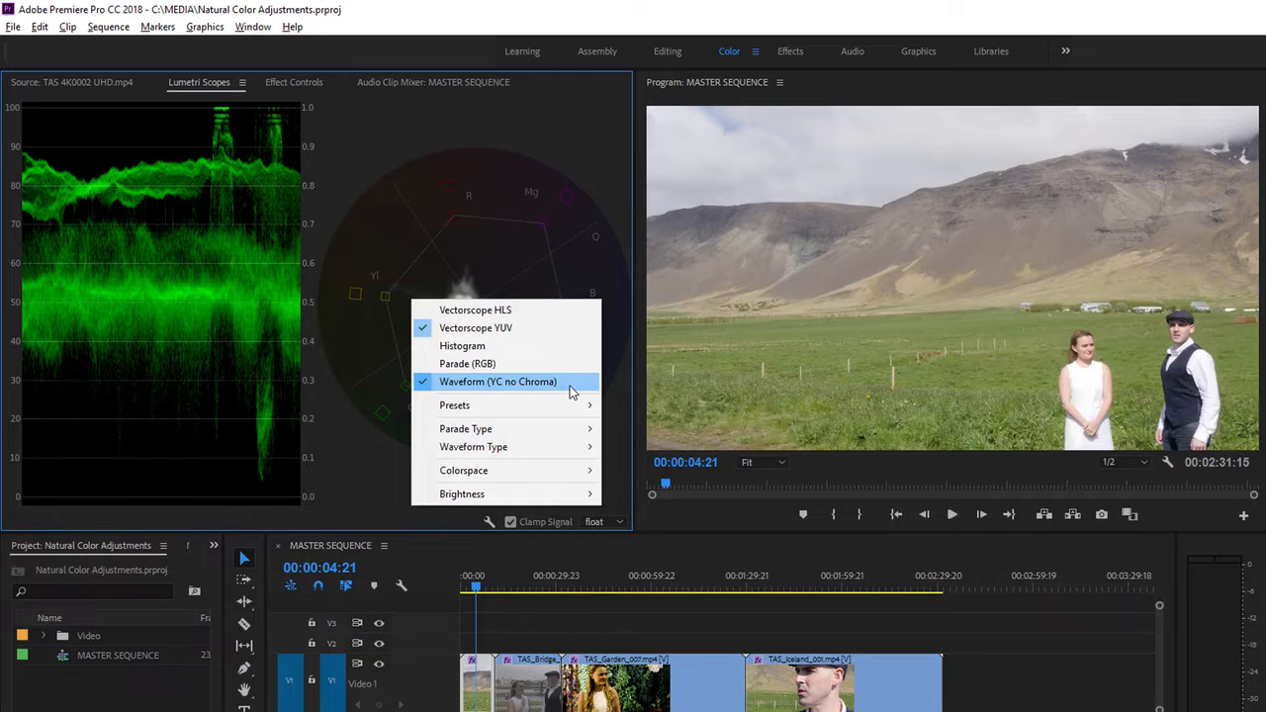
{"action": "left_click", "coordinate": [537, 286]}
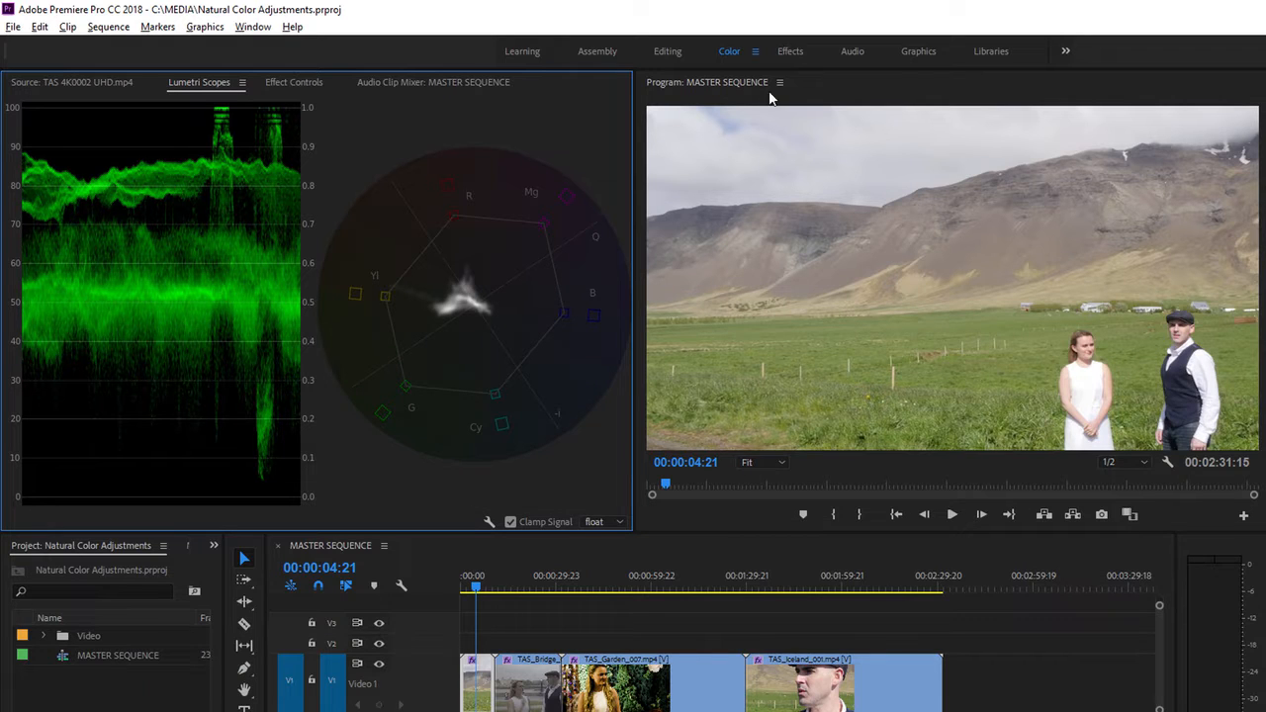
{"action": "left_click", "coordinate": [756, 52]}
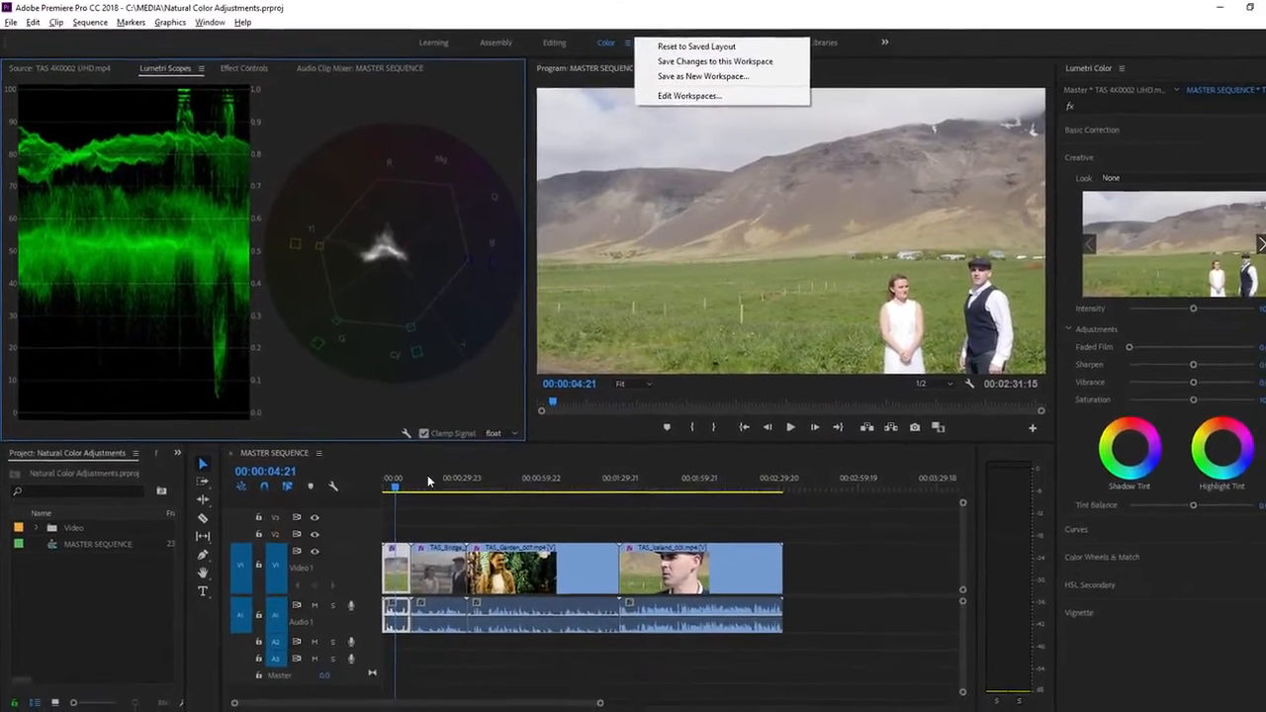
{"action": "left_click", "coordinate": [396, 575]}
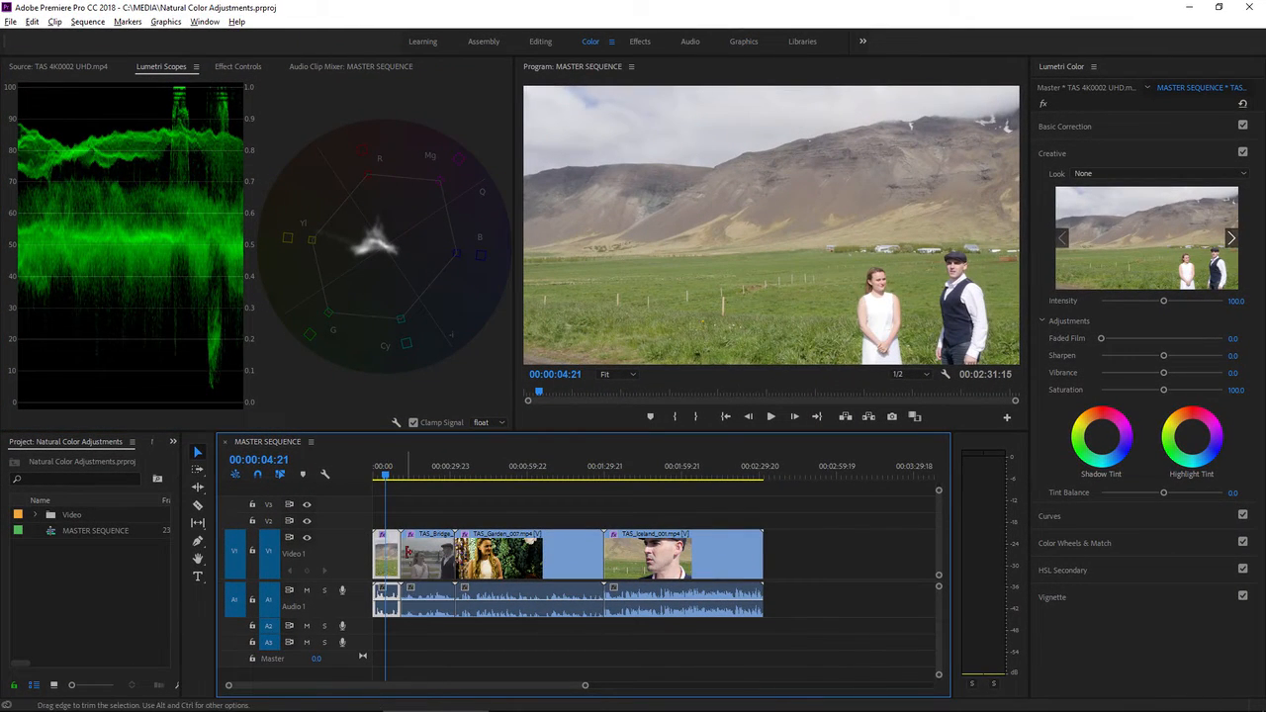
Step: Raise Faded Film to 100 in the Creative adjustments of the TAS 4K0002 UHD clip
{"action": "left_click", "coordinate": [1072, 153]}
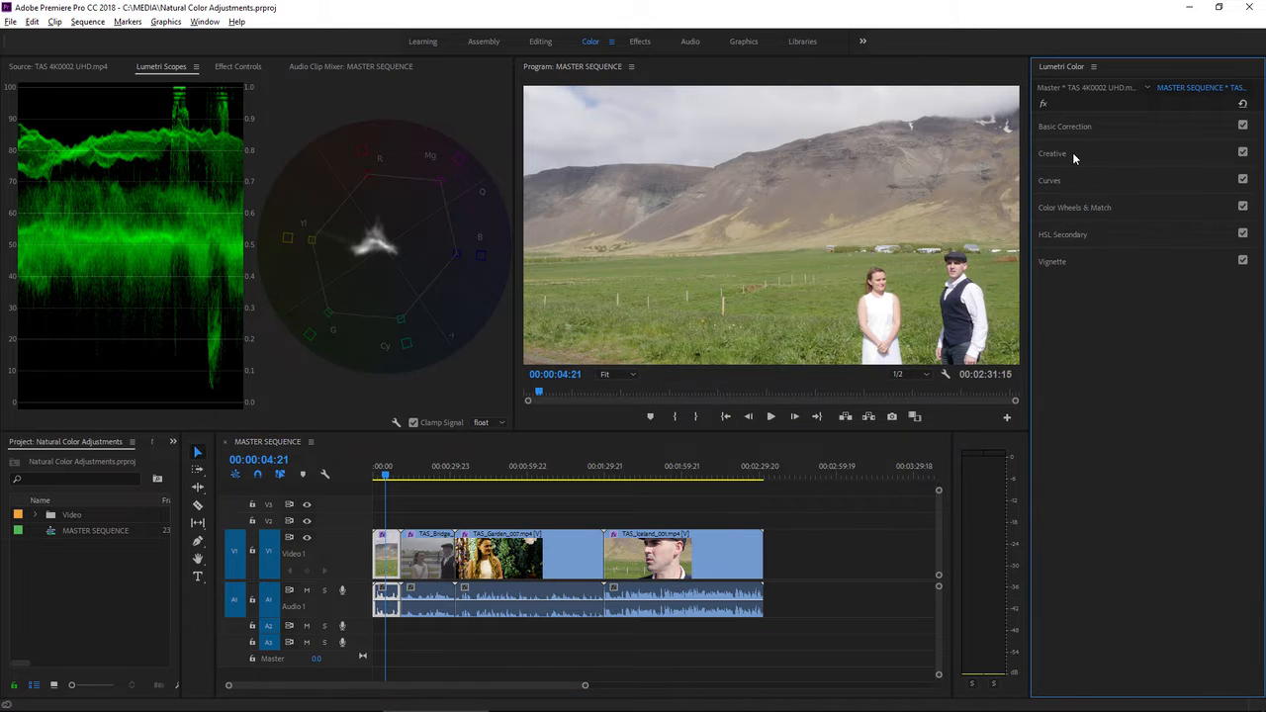
{"action": "left_click", "coordinate": [1072, 153]}
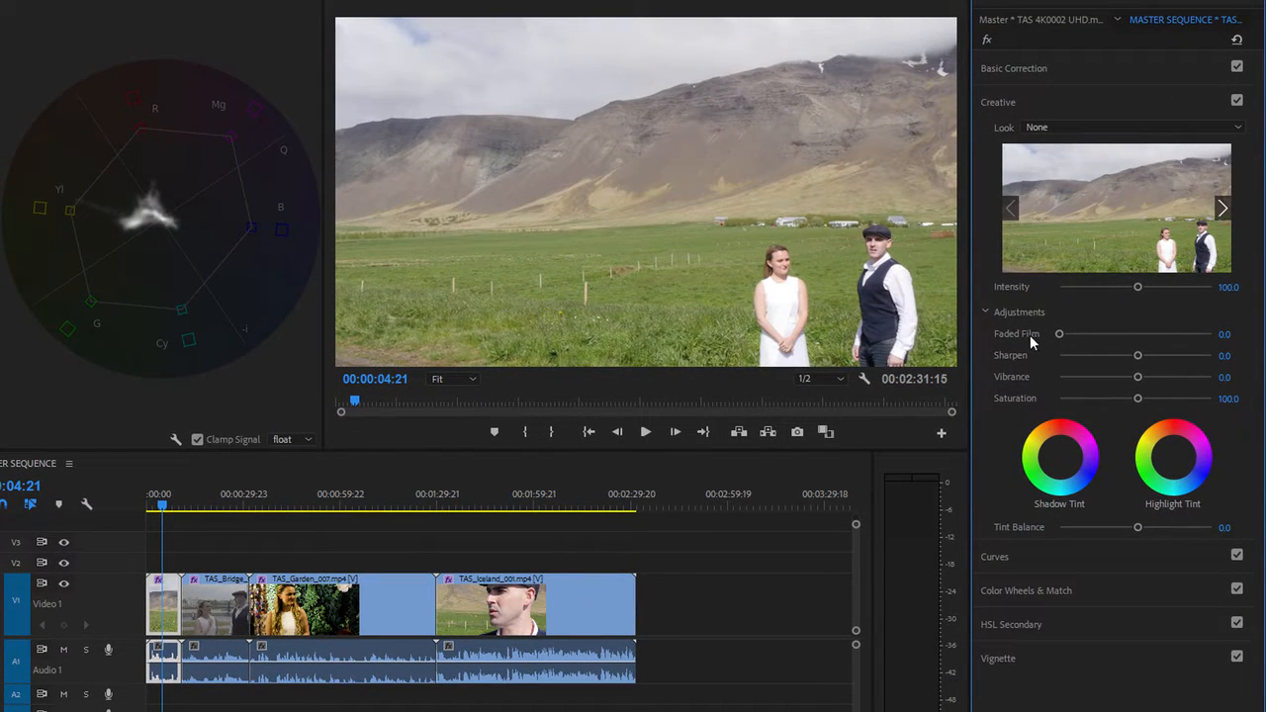
{"action": "left_click_drag", "start_coordinate": [1056, 336], "coordinate": [1058, 338]}
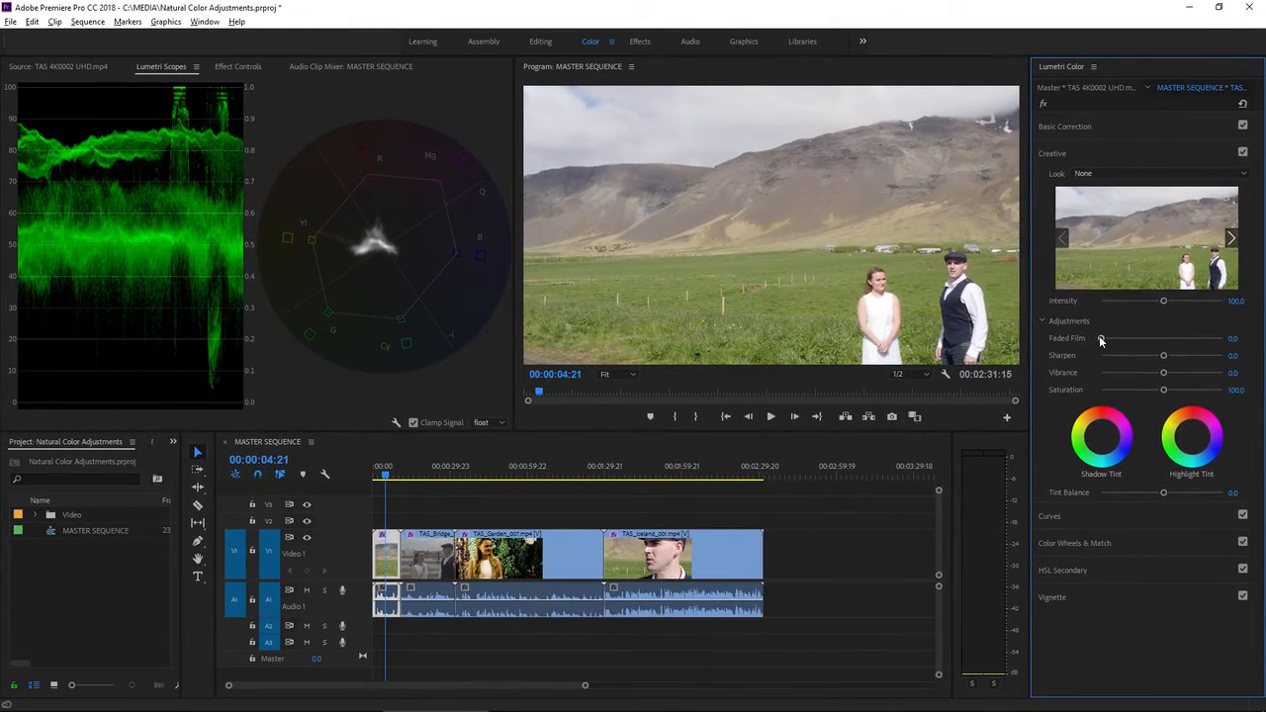
{"action": "left_click_drag", "start_coordinate": [1101, 340], "coordinate": [1224, 344]}
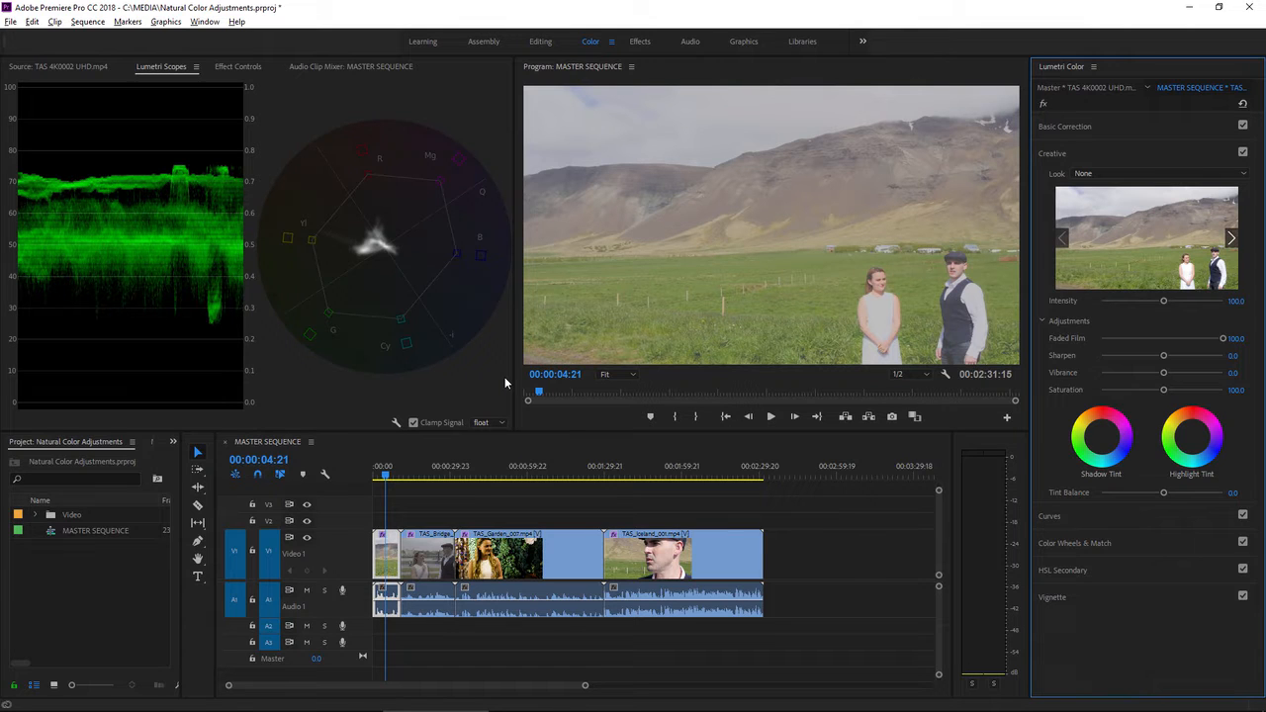
Step: Inspect the TAS_Bridge_001 clip around 00:00:20:05 at 100% magnification and raise its Creative Sharpen value to 89.2
{"action": "left_click", "coordinate": [426, 476]}
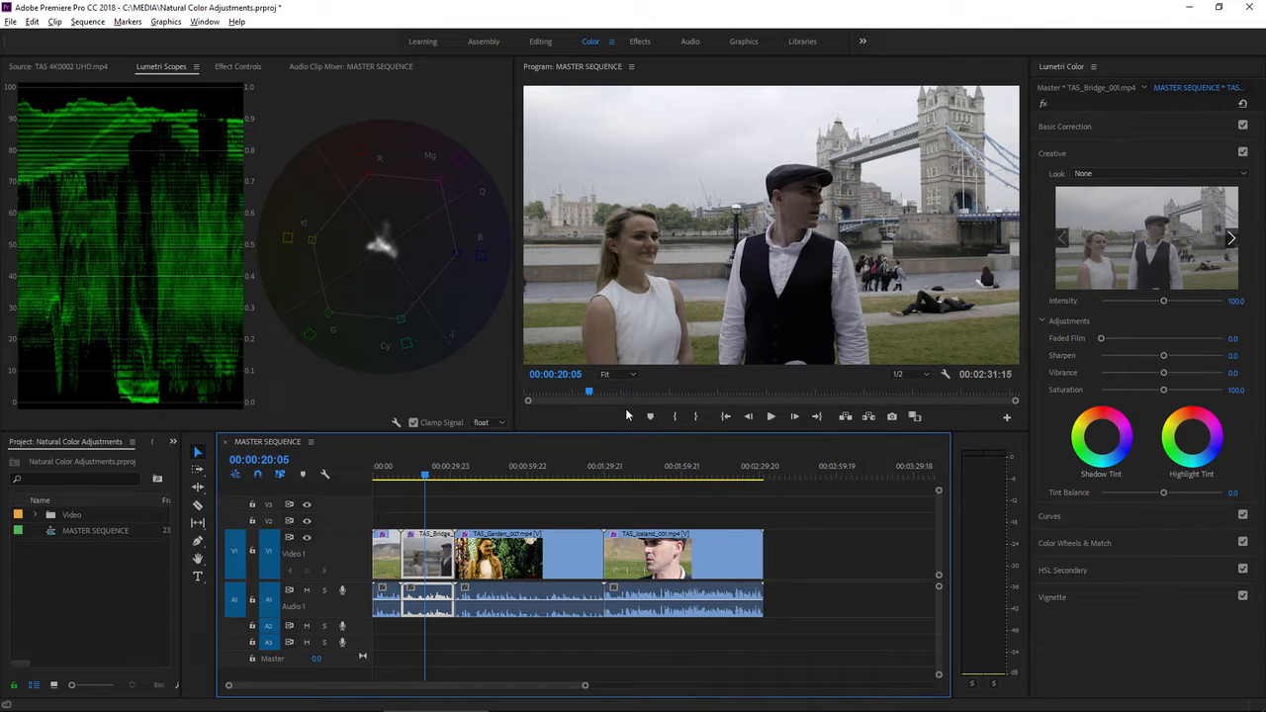
{"action": "left_click", "coordinate": [623, 375]}
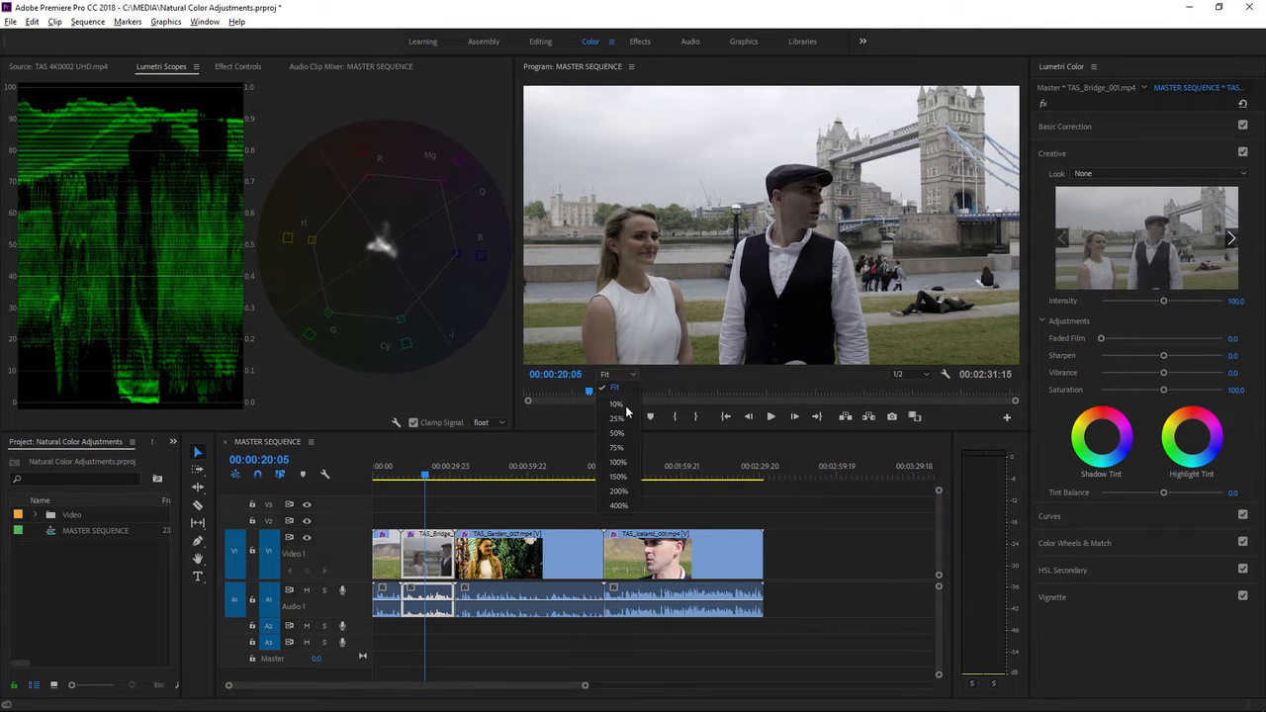
{"action": "left_click", "coordinate": [624, 463]}
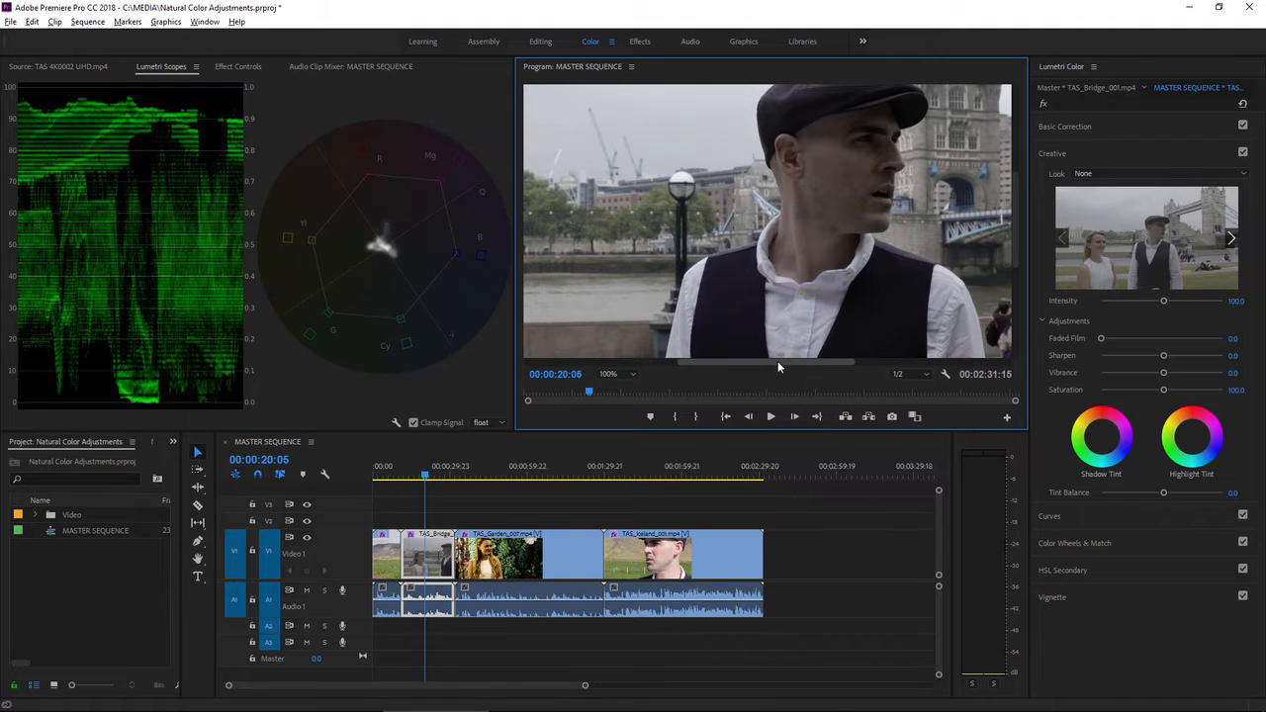
{"action": "left_click_drag", "start_coordinate": [777, 361], "coordinate": [854, 362]}
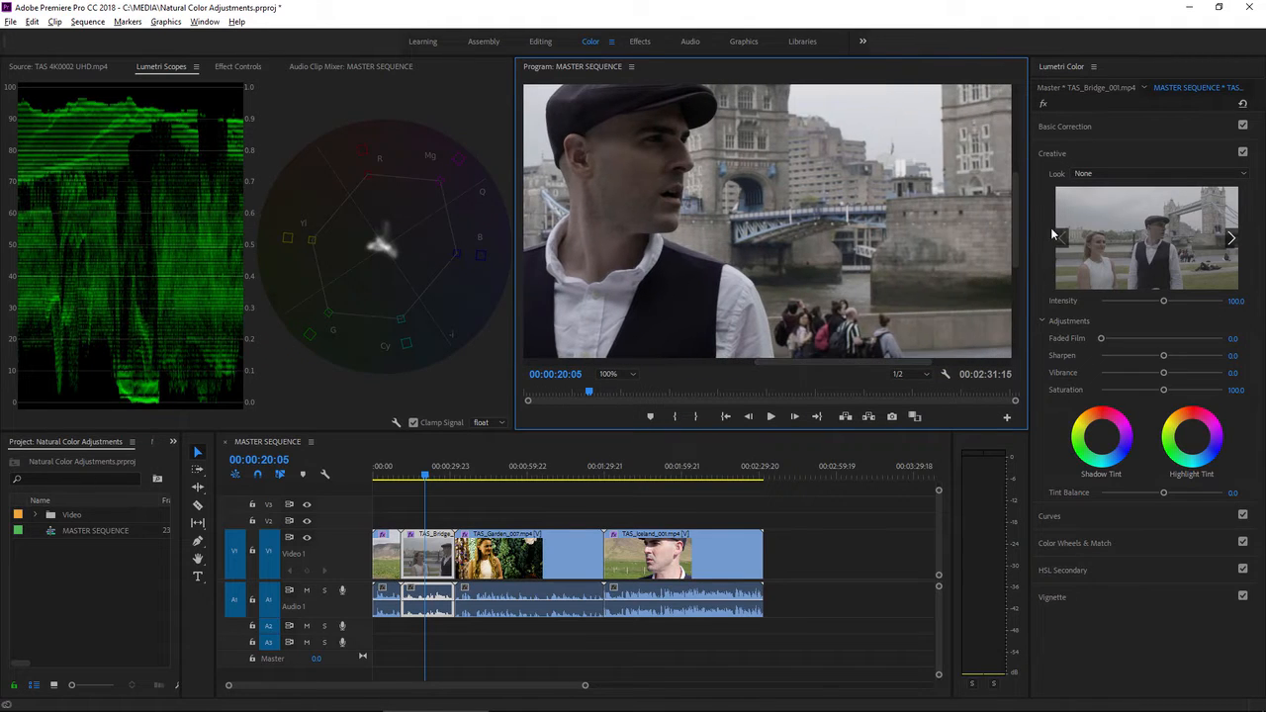
{"action": "left_click_drag", "start_coordinate": [1015, 205], "coordinate": [1011, 174]}
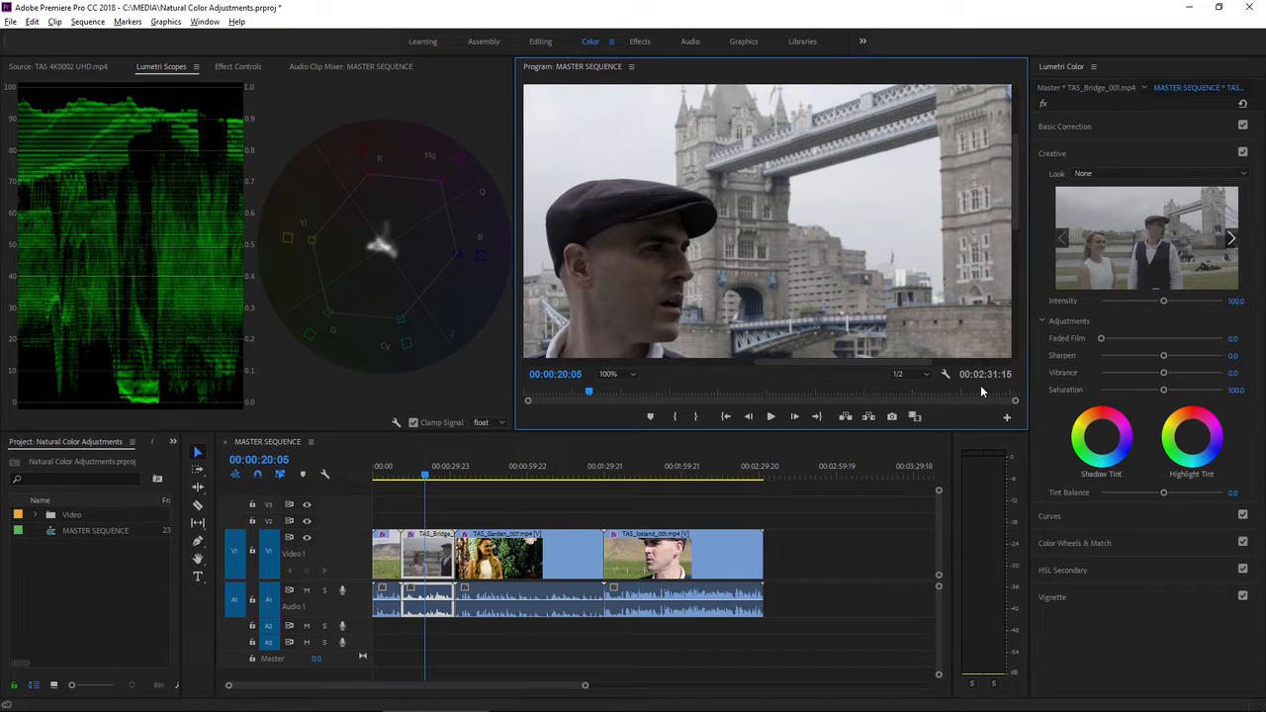
{"action": "left_click_drag", "start_coordinate": [1164, 358], "coordinate": [1198, 359]}
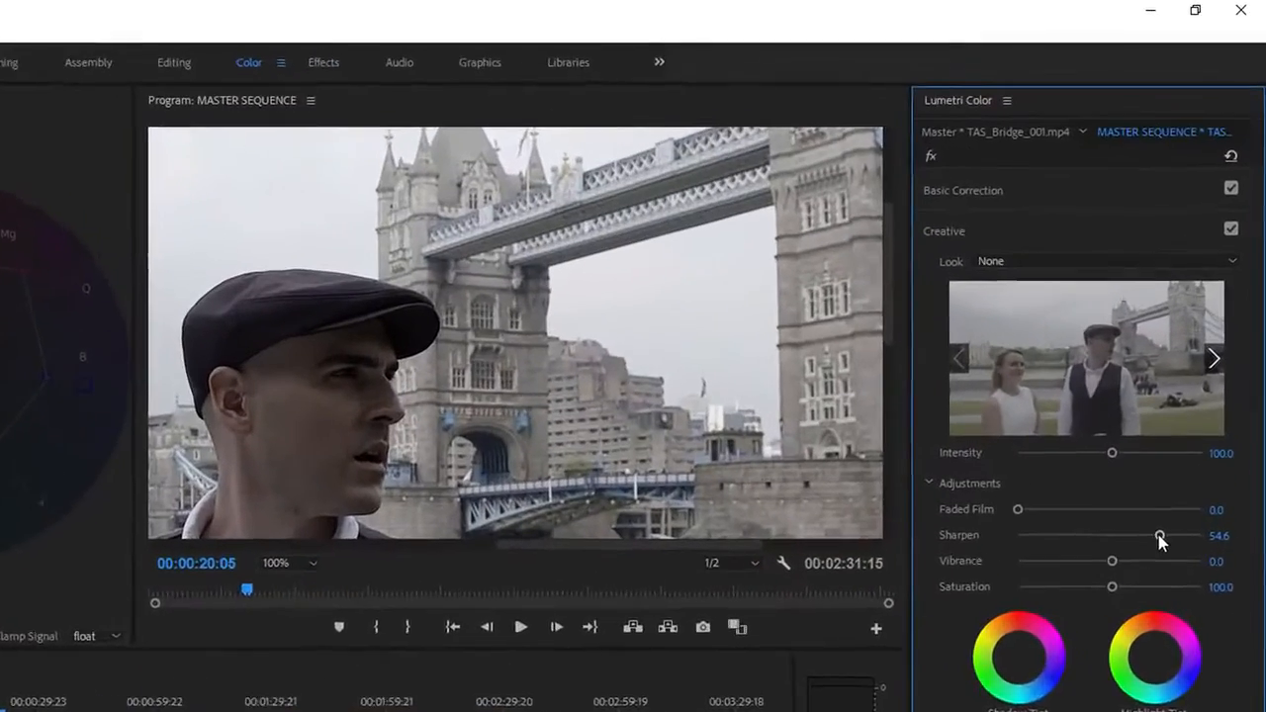
{"action": "left_click_drag", "start_coordinate": [1159, 535], "coordinate": [1181, 535]}
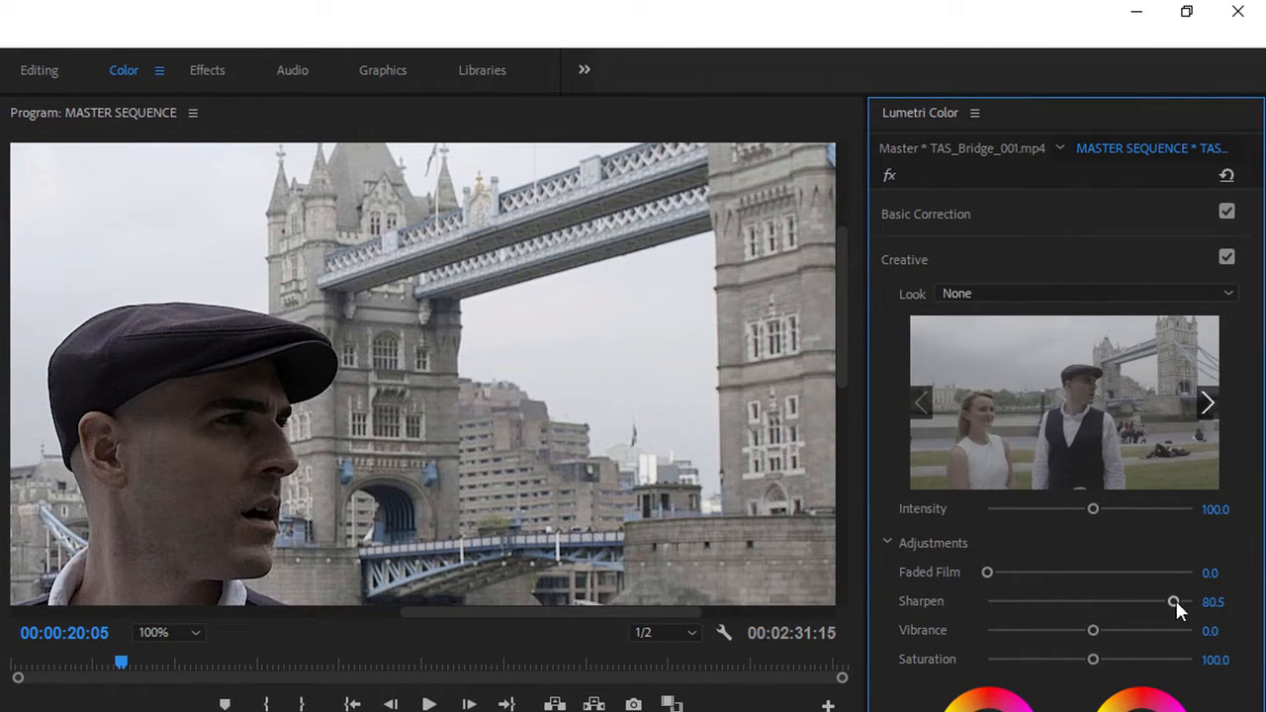
{"action": "left_click_drag", "start_coordinate": [1174, 599], "coordinate": [1180, 601]}
Step: Compare the bridge clip with its Creative adjustments switched off and on twice
{"action": "left_click", "coordinate": [1226, 257]}
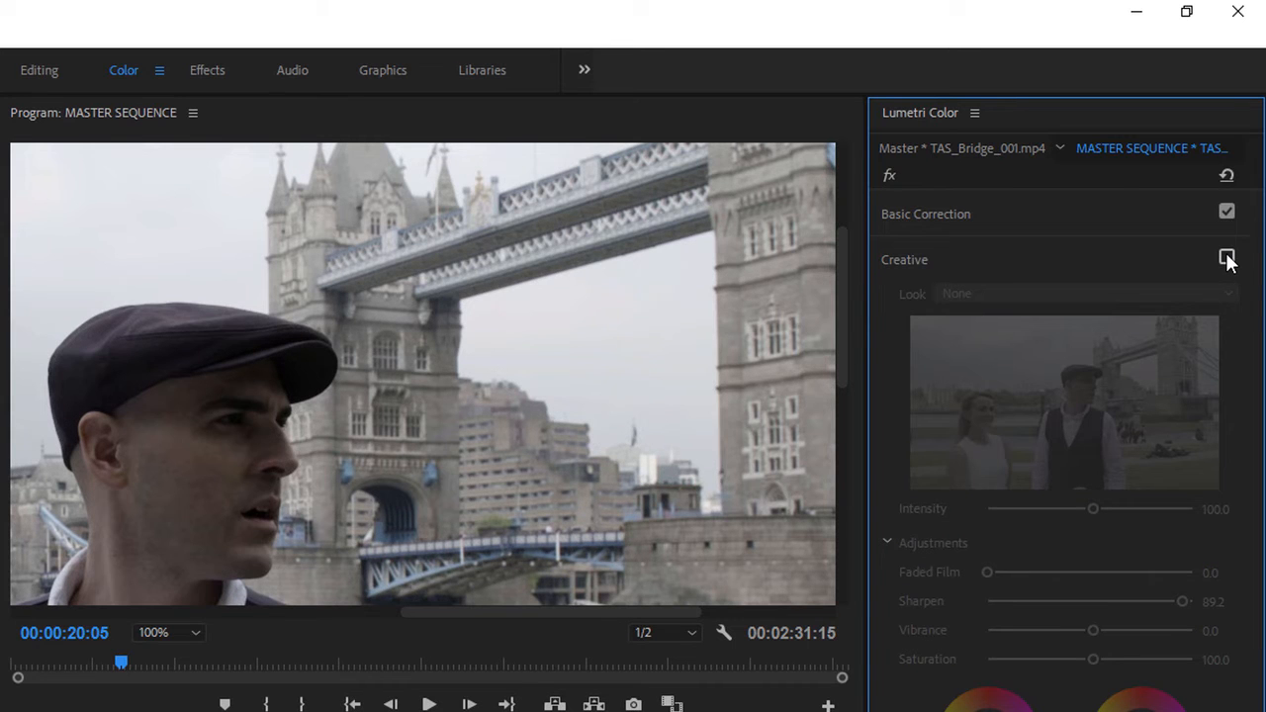
{"action": "left_click", "coordinate": [1227, 258]}
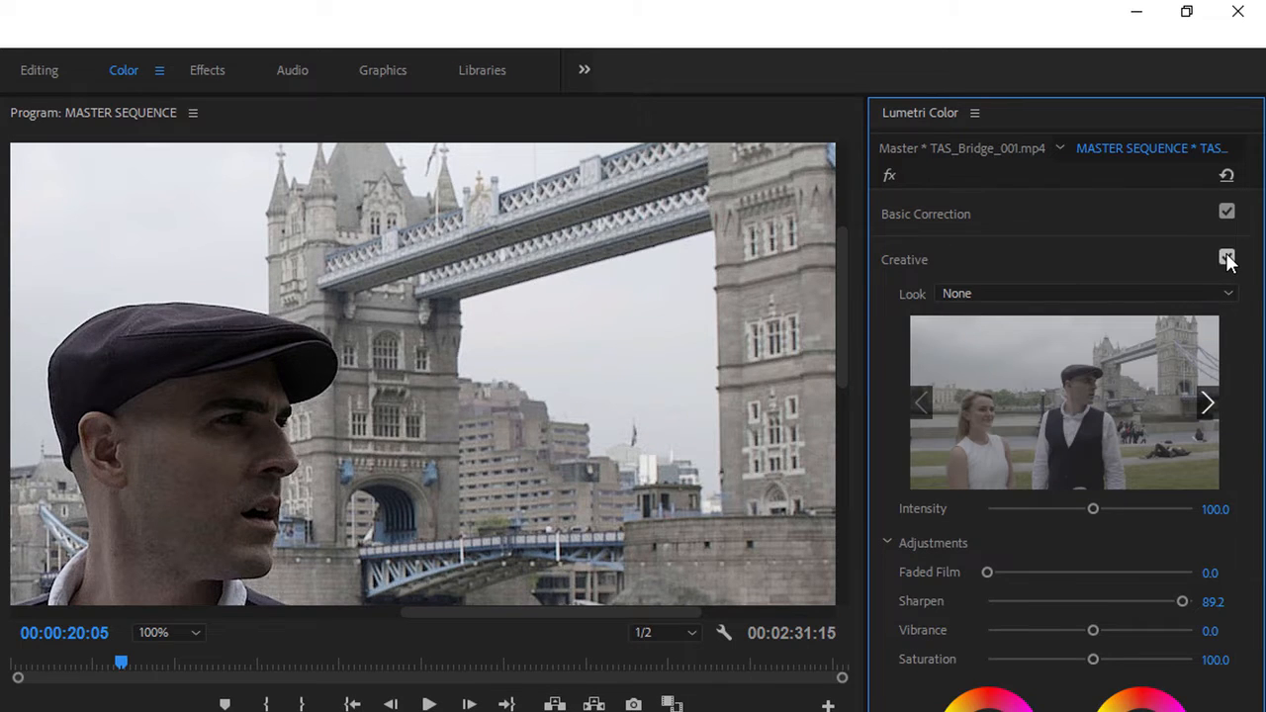
{"action": "left_click", "coordinate": [1227, 258]}
{"action": "left_click", "coordinate": [1227, 258]}
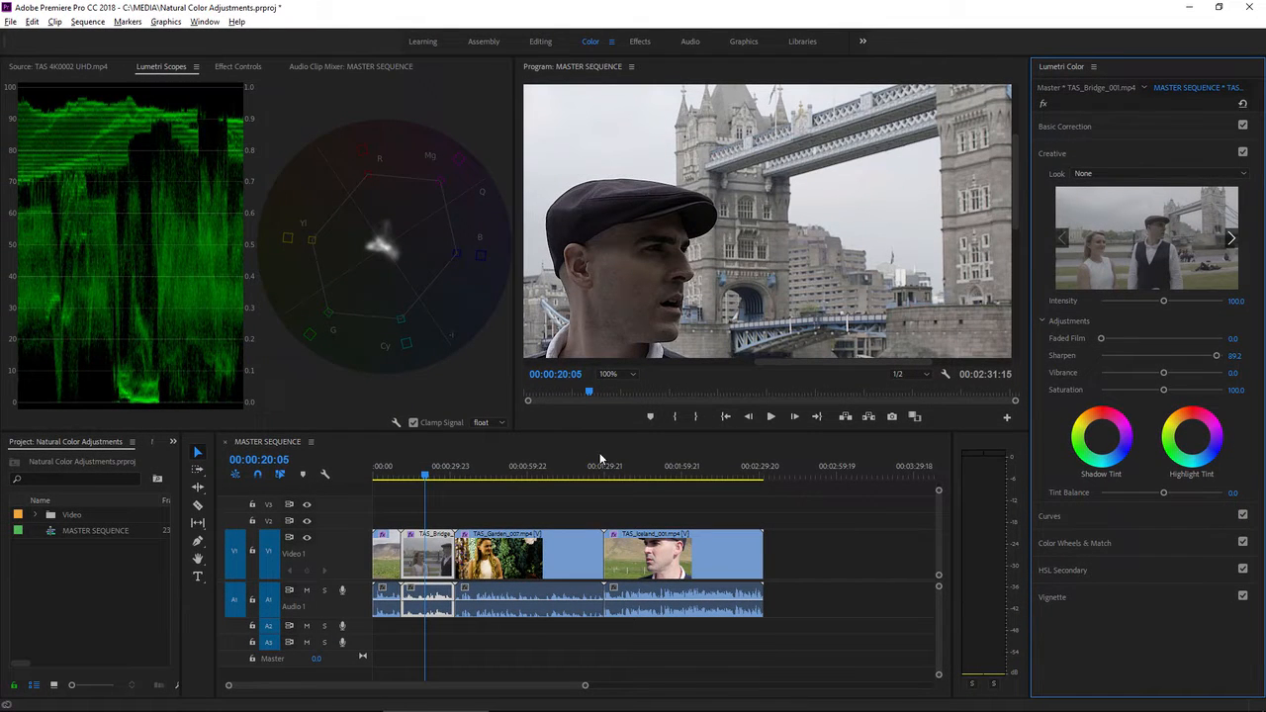
Step: Move the playhead to about 00:01:05:23 in the TAS_Garden_007 clip and fit the whole frame in the program view
{"action": "left_click", "coordinate": [542, 467]}
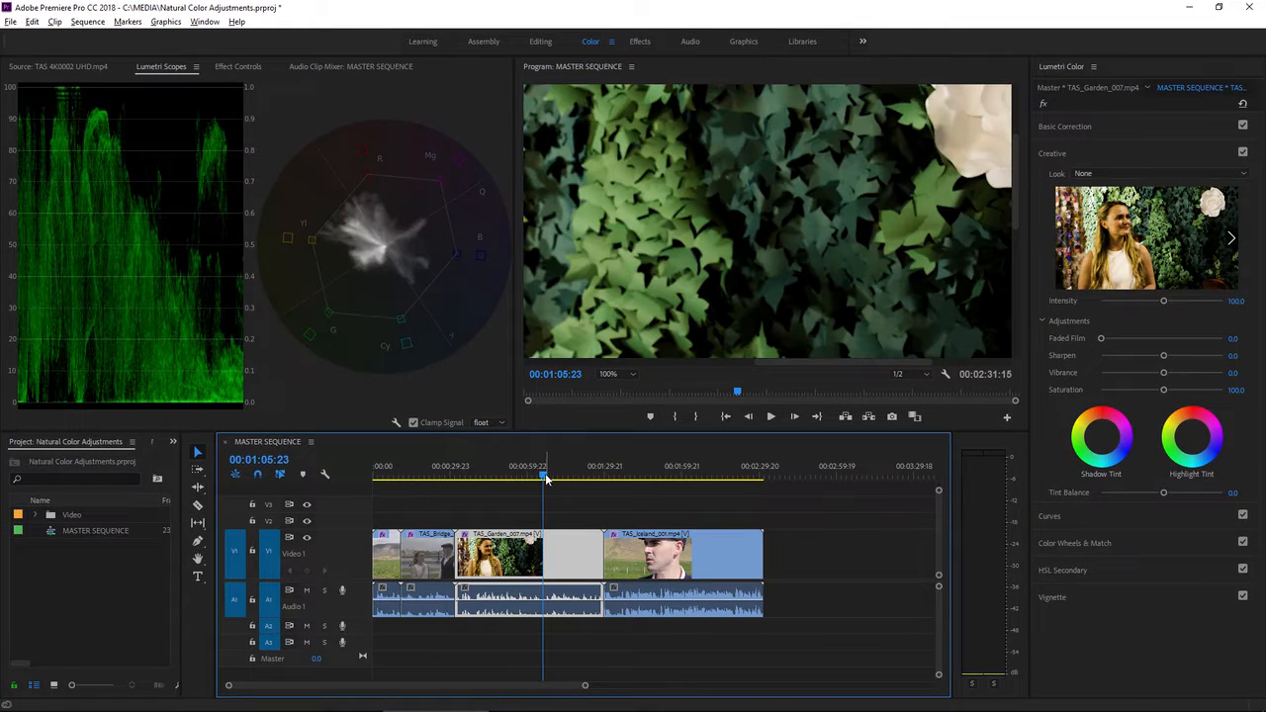
{"action": "left_click", "coordinate": [609, 374]}
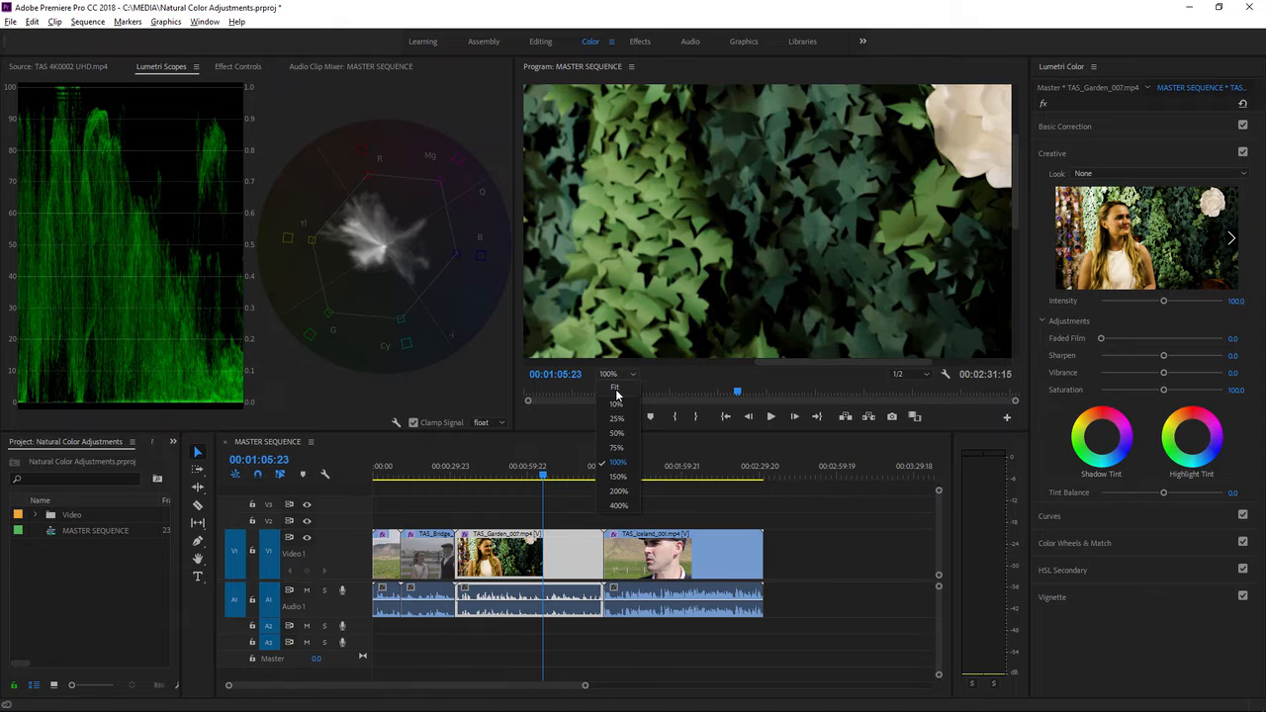
{"action": "left_click", "coordinate": [615, 388]}
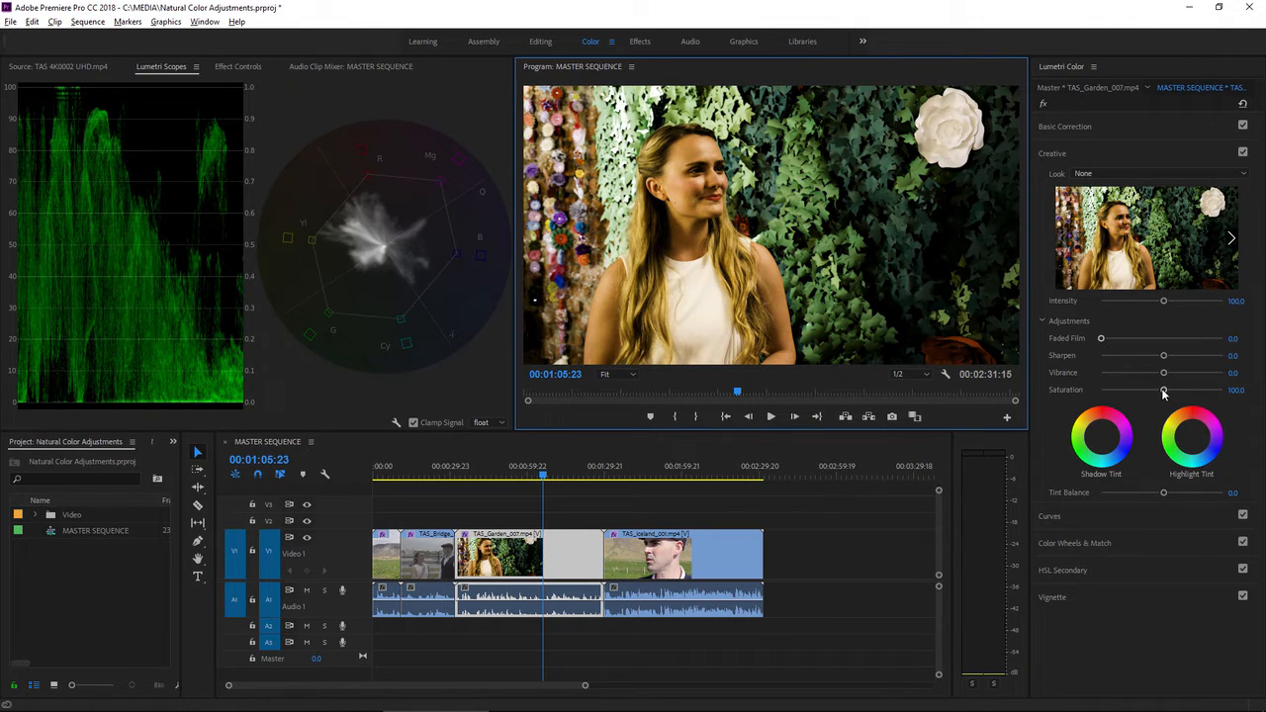
Step: Try a Saturation of 145.9 on the garden clip and reset it to its default
{"action": "left_click_drag", "start_coordinate": [1163, 390], "coordinate": [1190, 392]}
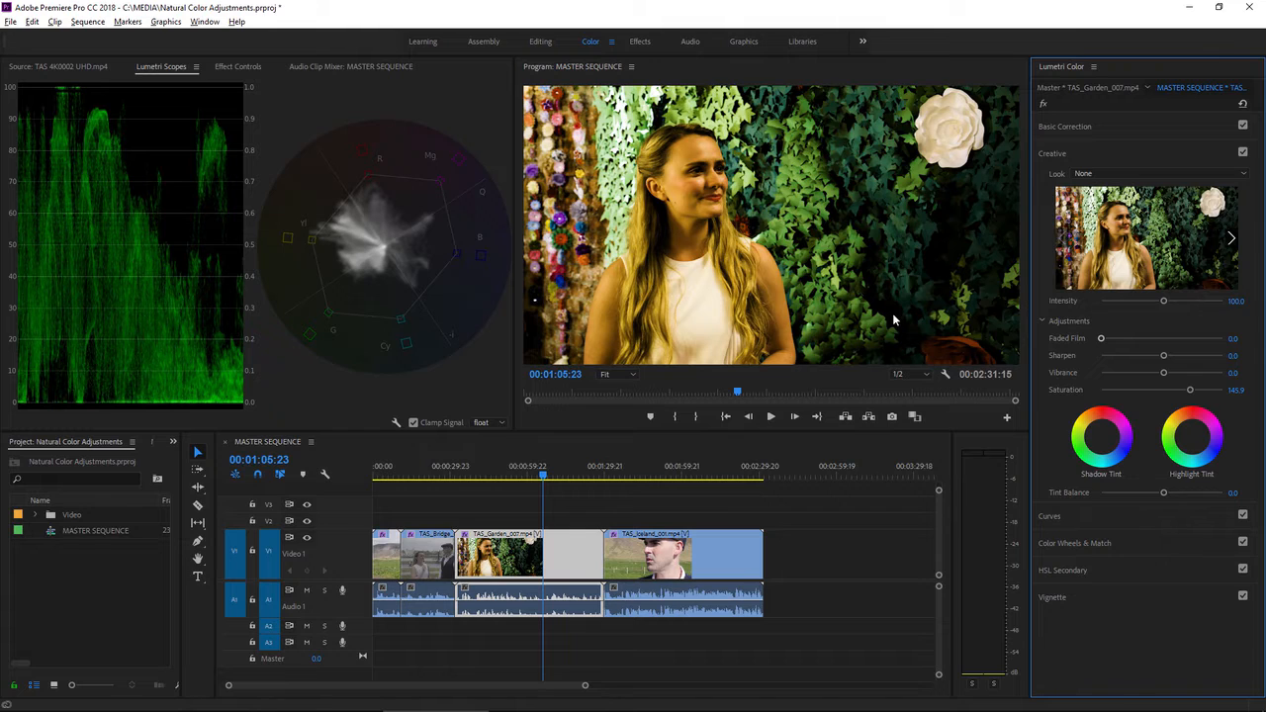
{"action": "double_click", "coordinate": [1191, 391]}
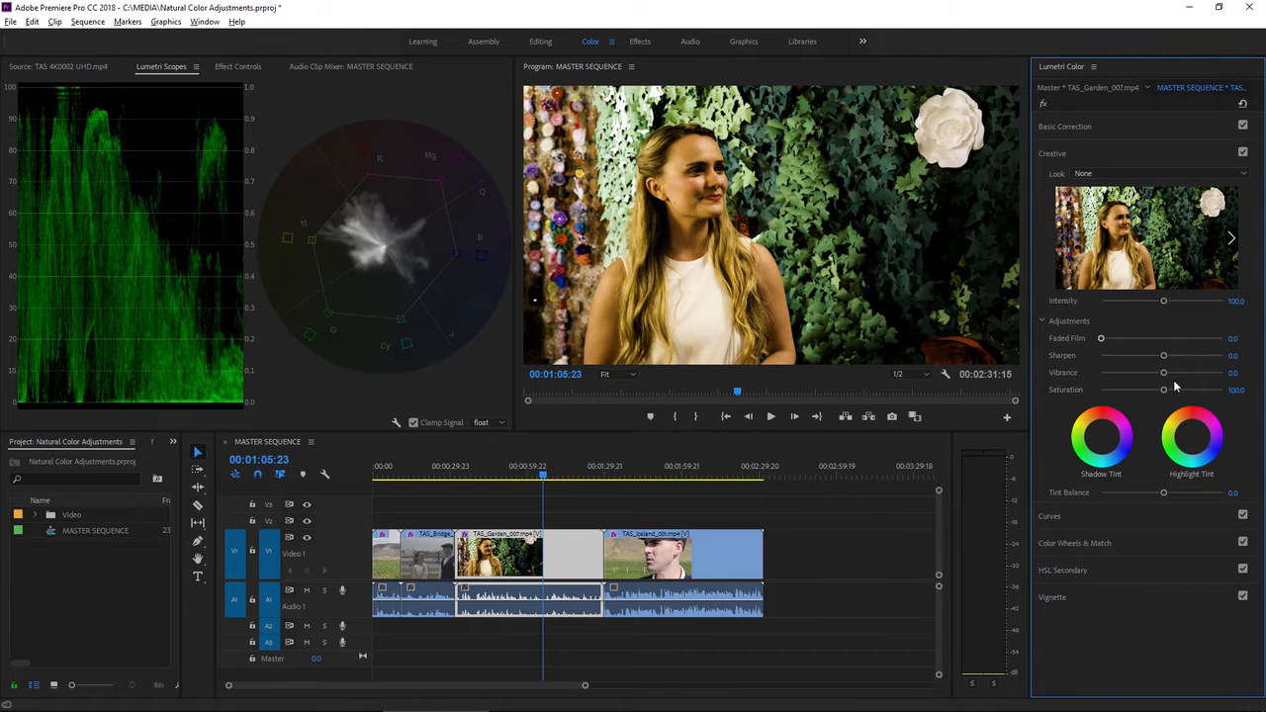
Step: Raise the garden clip's Vibrance to about 50 and compare the picture with the Creative adjustments off and on
{"action": "left_click_drag", "start_coordinate": [1164, 373], "coordinate": [1193, 379]}
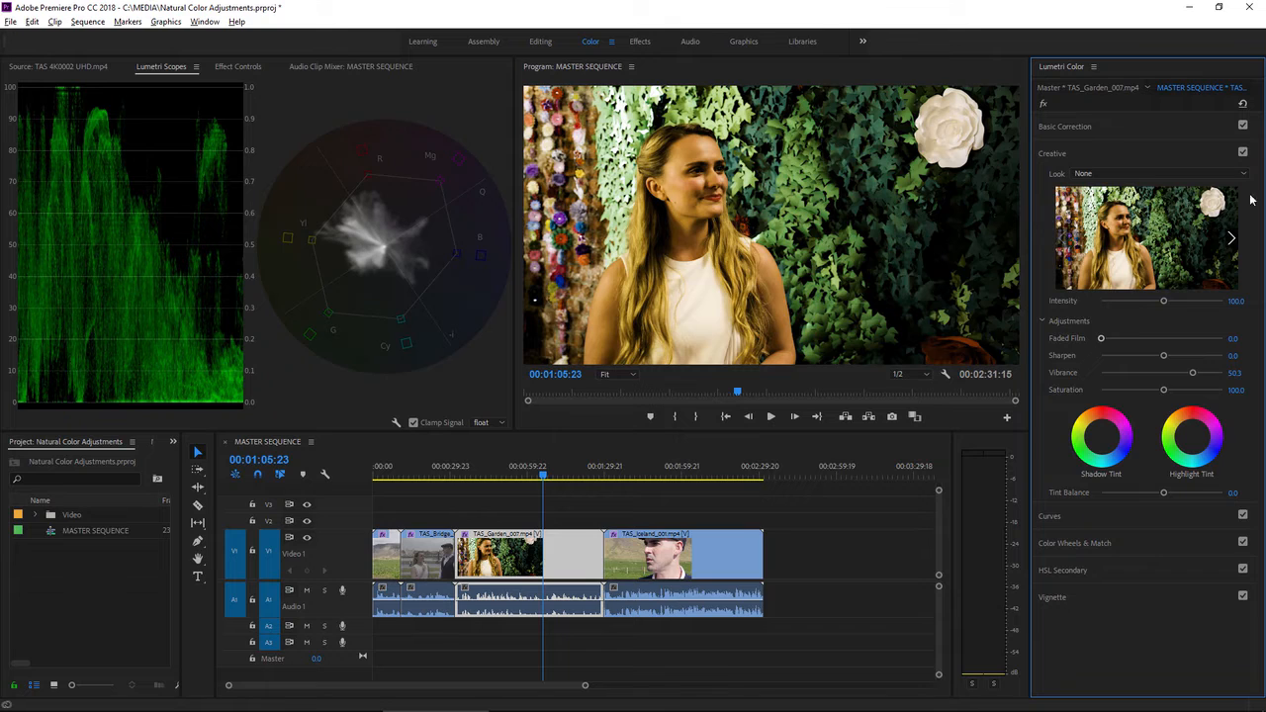
{"action": "left_click", "coordinate": [1244, 153]}
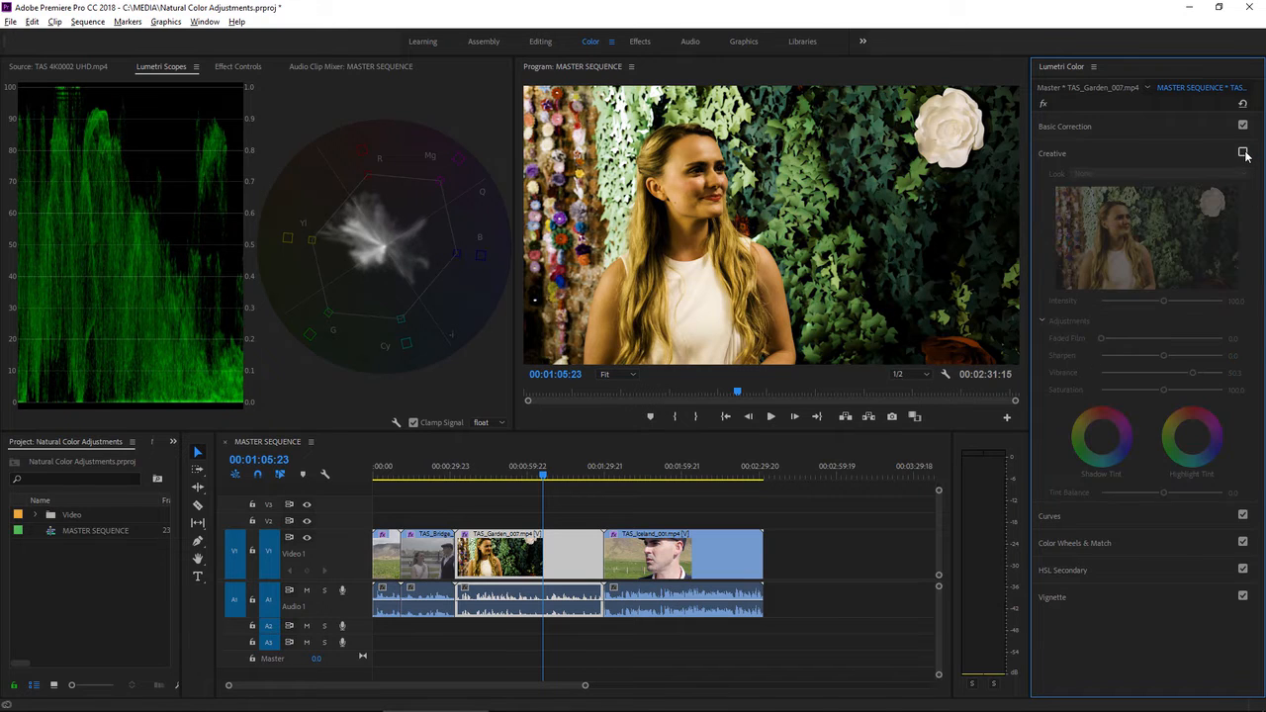
{"action": "left_click", "coordinate": [1244, 153]}
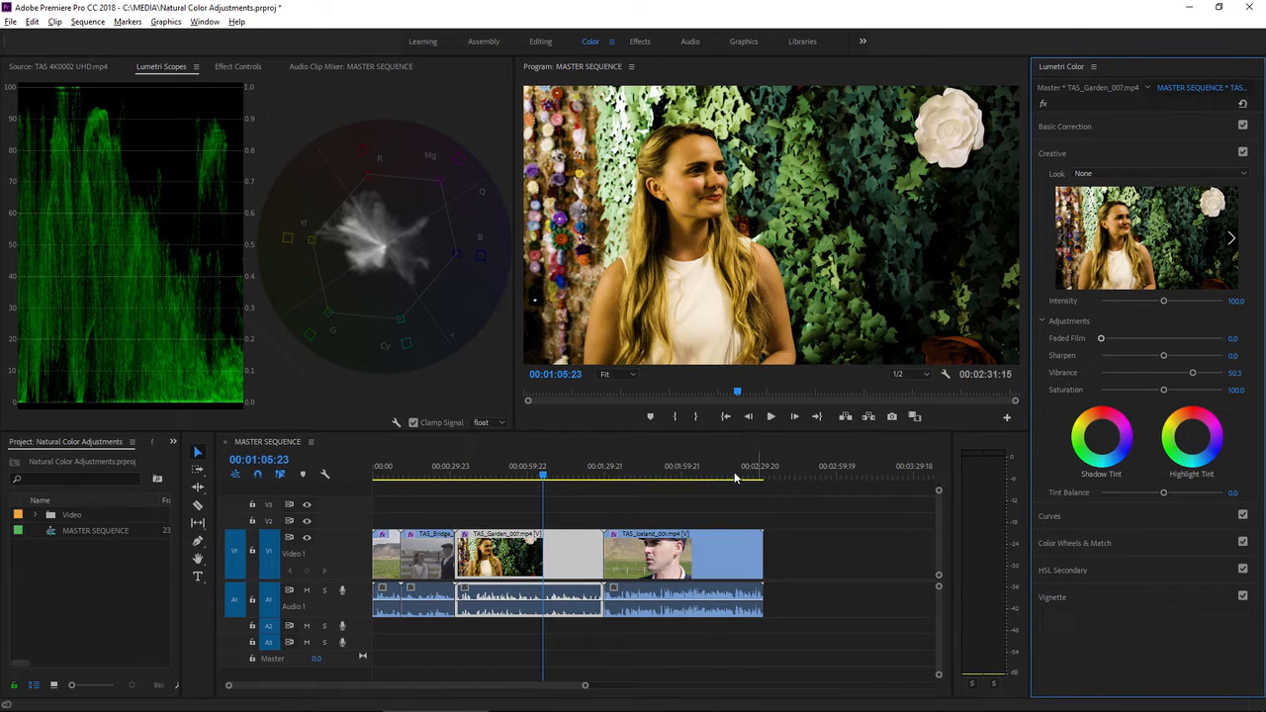
Step: Move the playhead to about 00:01:56:20 in the TAS_Iceland_001 clip and push its Shadow Tint toward green
{"action": "left_click", "coordinate": [676, 477]}
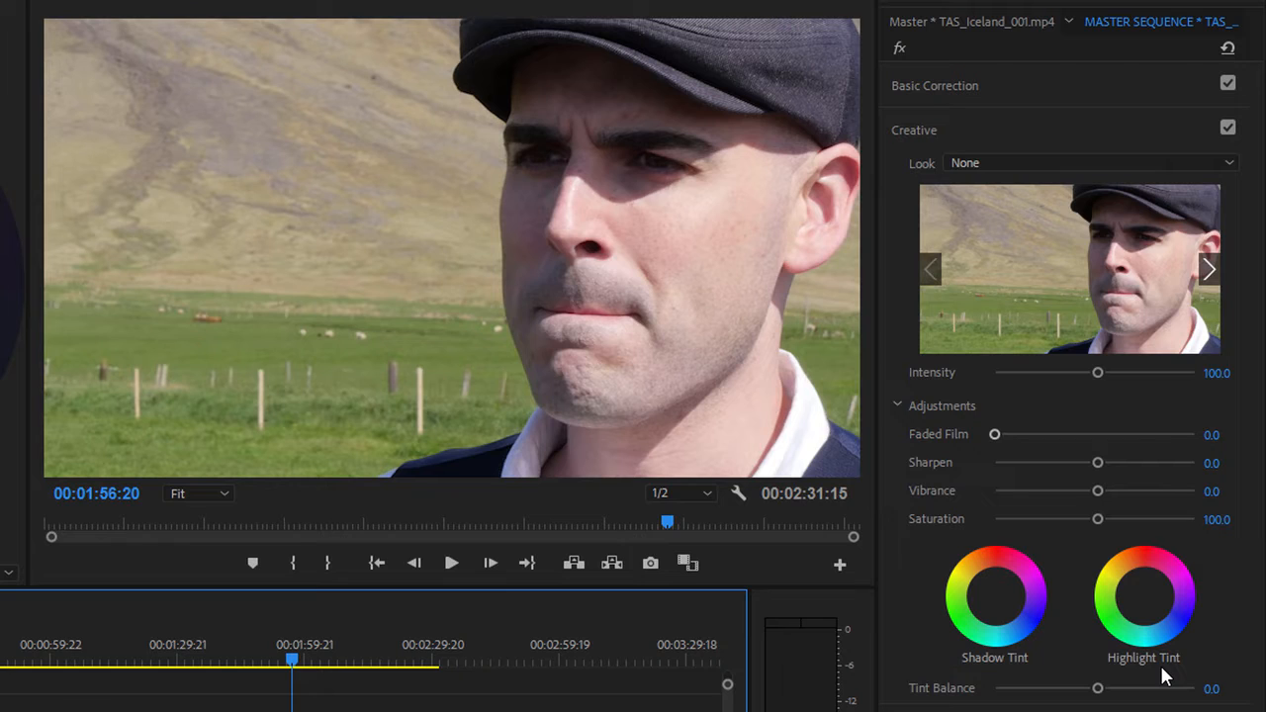
{"action": "left_click", "coordinate": [995, 596]}
{"action": "left_click_drag", "start_coordinate": [995, 596], "coordinate": [980, 611]}
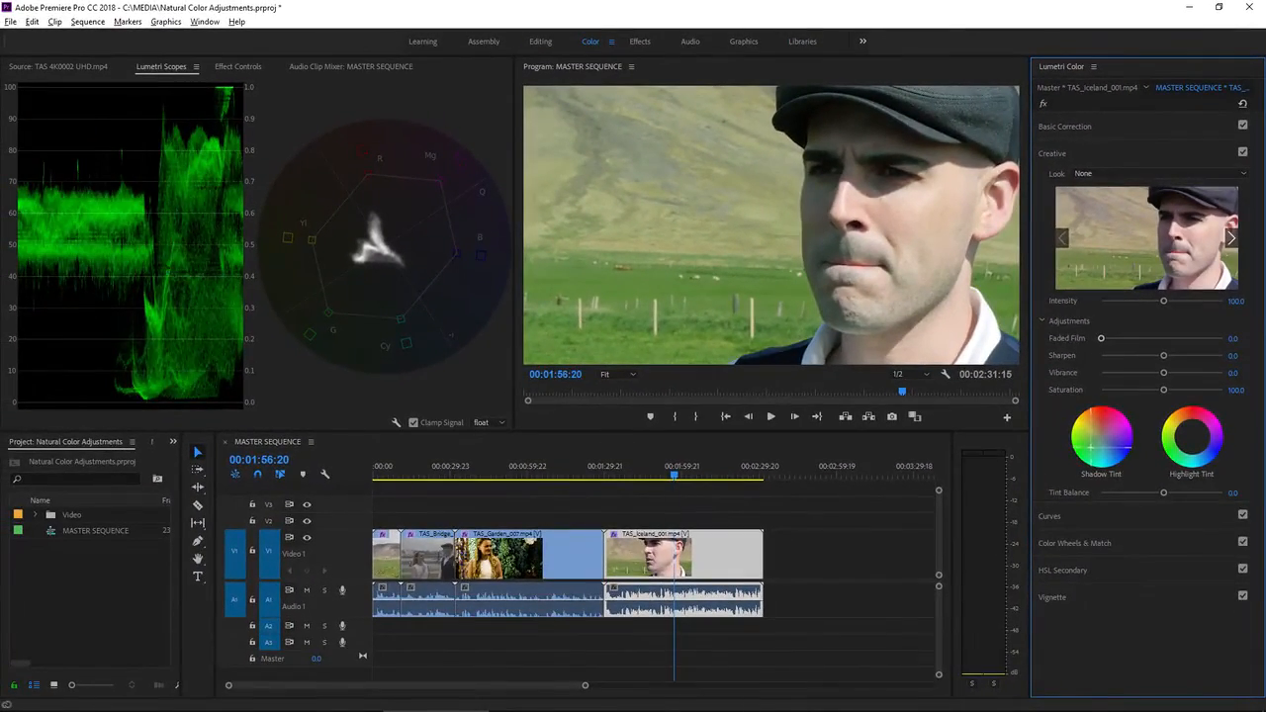
{"action": "left_click_drag", "start_coordinate": [1090, 448], "coordinate": [1086, 452]}
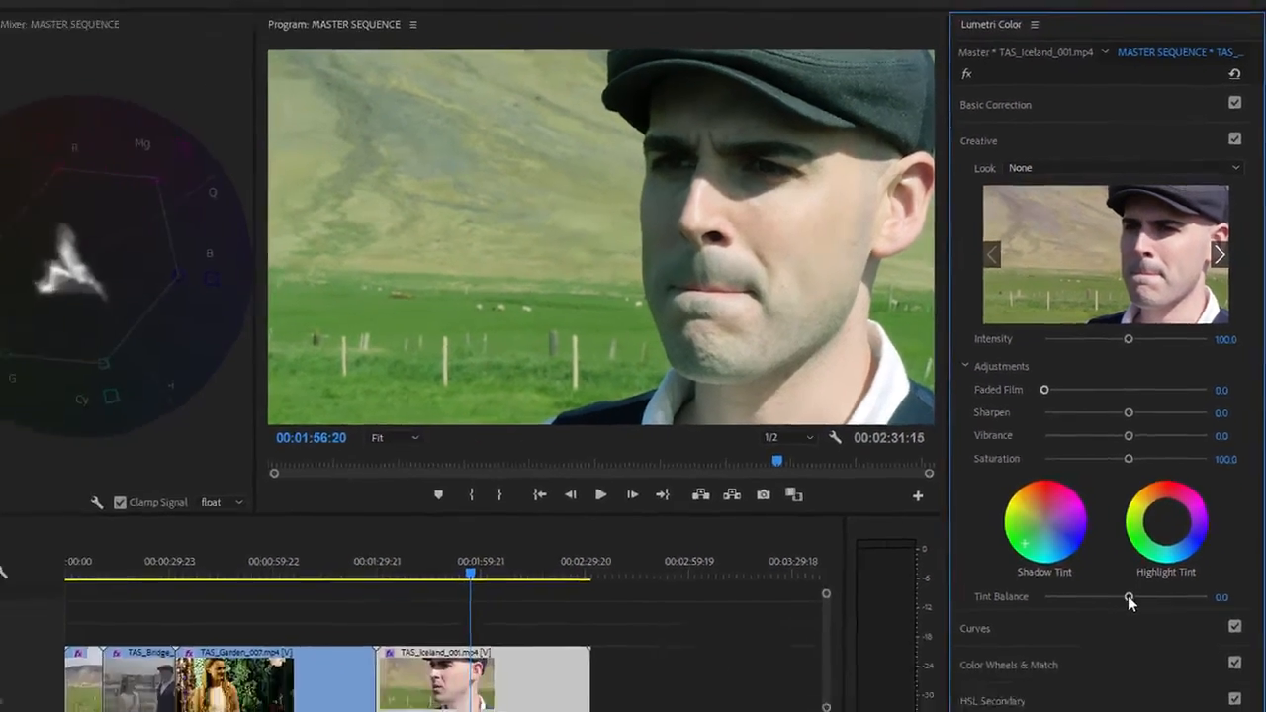
Step: Set the Iceland clip's Tint Balance to about -57 and compare the picture with the Creative adjustments off and on
{"action": "left_click_drag", "start_coordinate": [1098, 688], "coordinate": [1081, 689]}
{"action": "left_click_drag", "start_coordinate": [1143, 524], "coordinate": [1094, 524]}
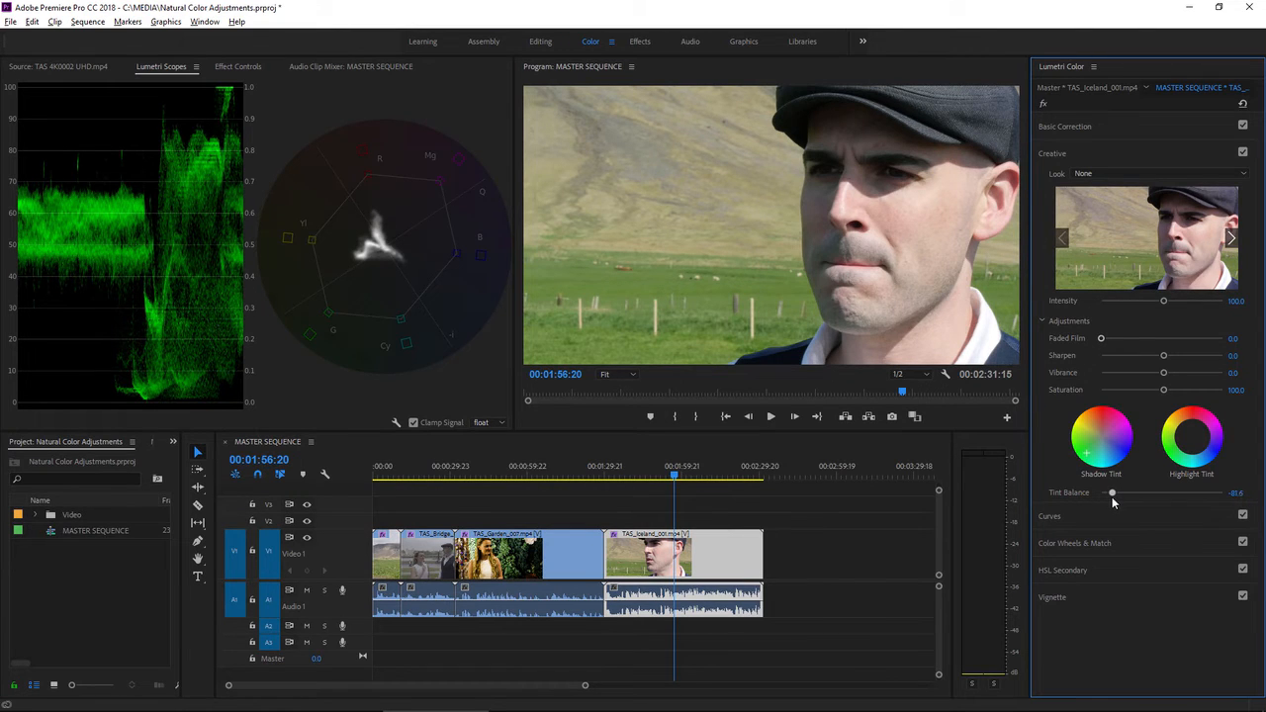
{"action": "left_click_drag", "start_coordinate": [1111, 496], "coordinate": [1201, 491]}
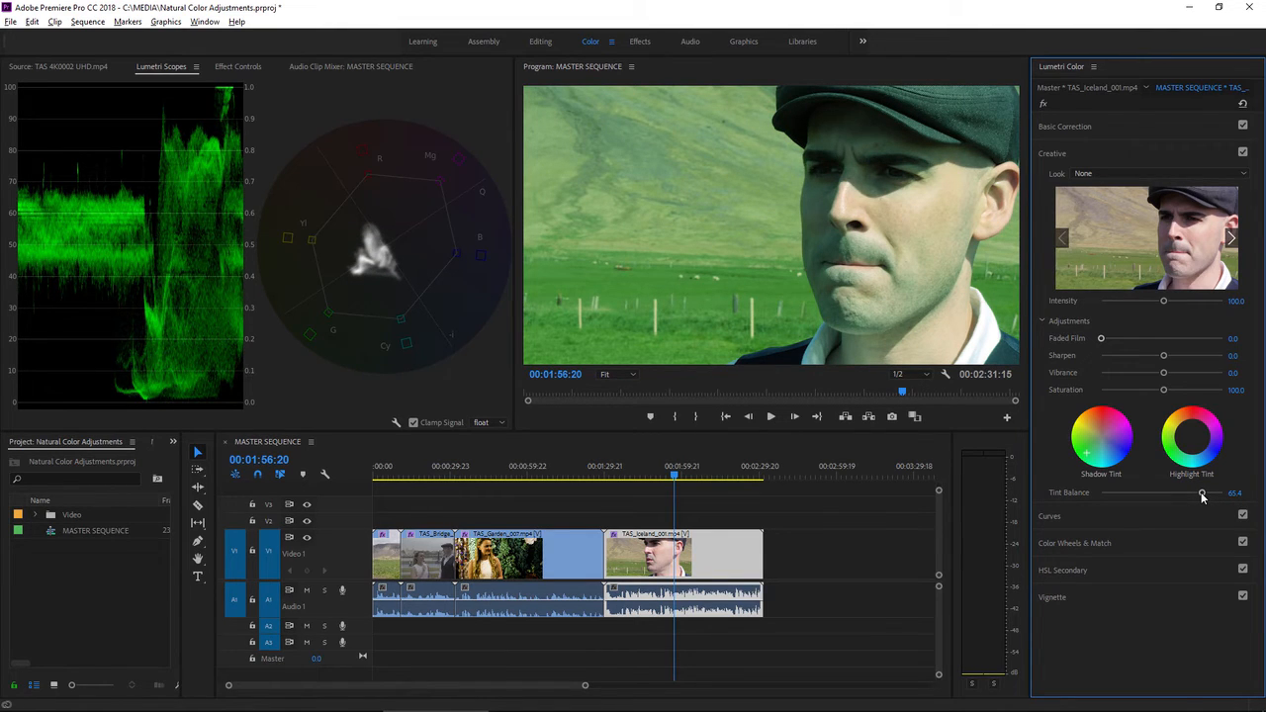
{"action": "left_click_drag", "start_coordinate": [1201, 492], "coordinate": [1125, 495]}
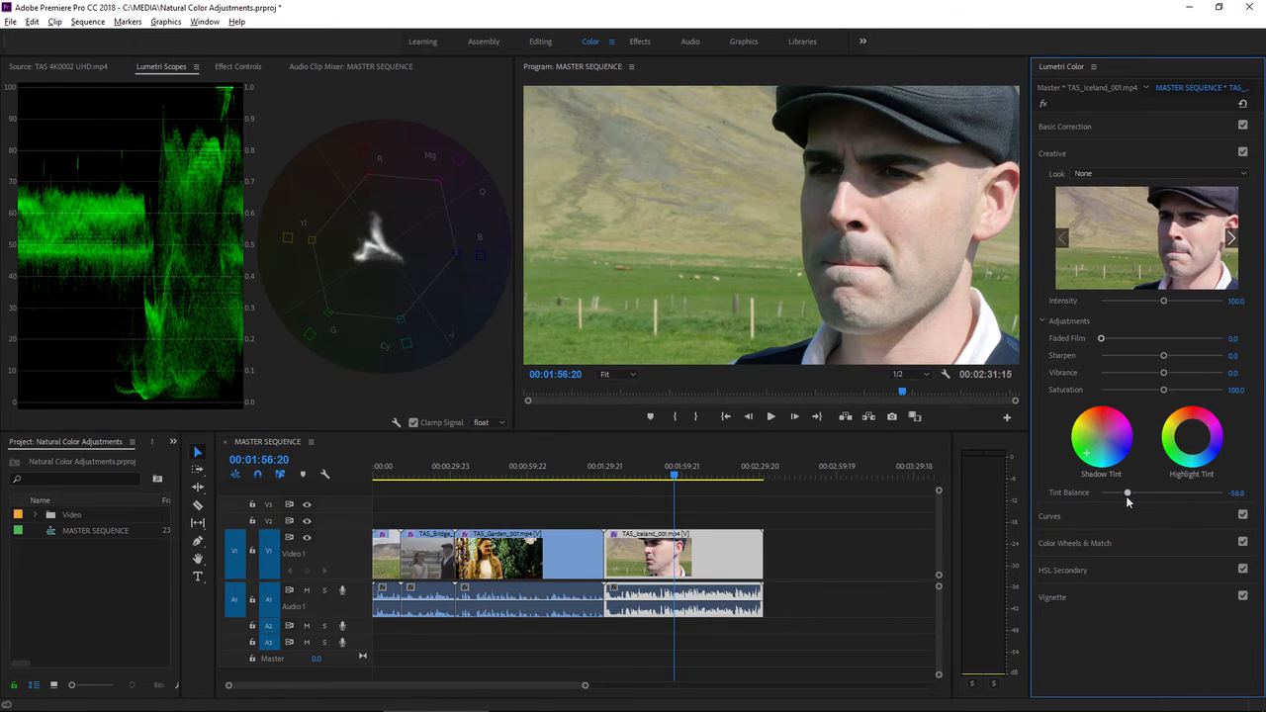
{"action": "left_click", "coordinate": [1243, 152]}
{"action": "left_click", "coordinate": [1243, 153]}
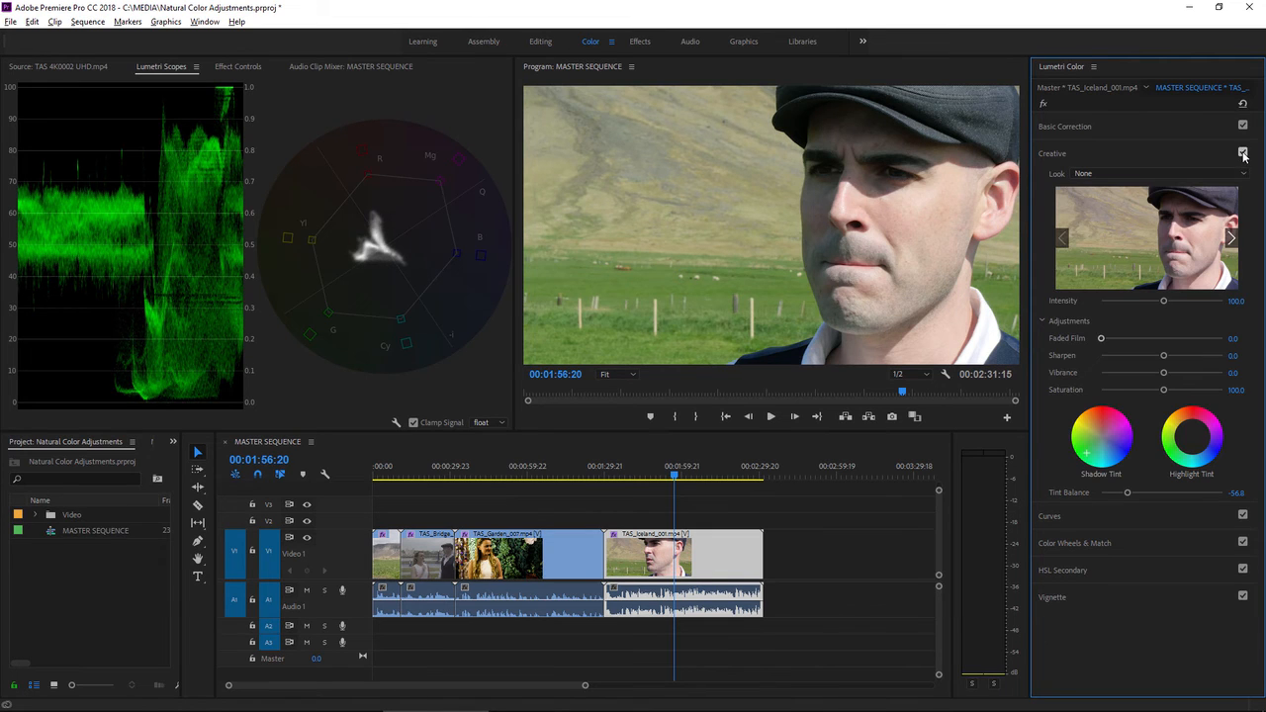